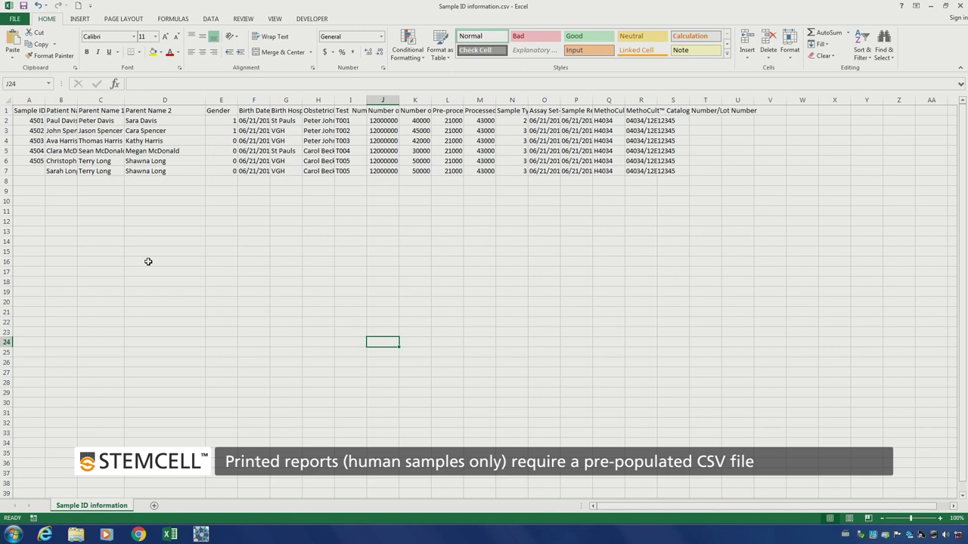
- Enter 4506 as the missing Sample ID in the last data row of the spreadsheet
left_click(35, 173)
type("4506")
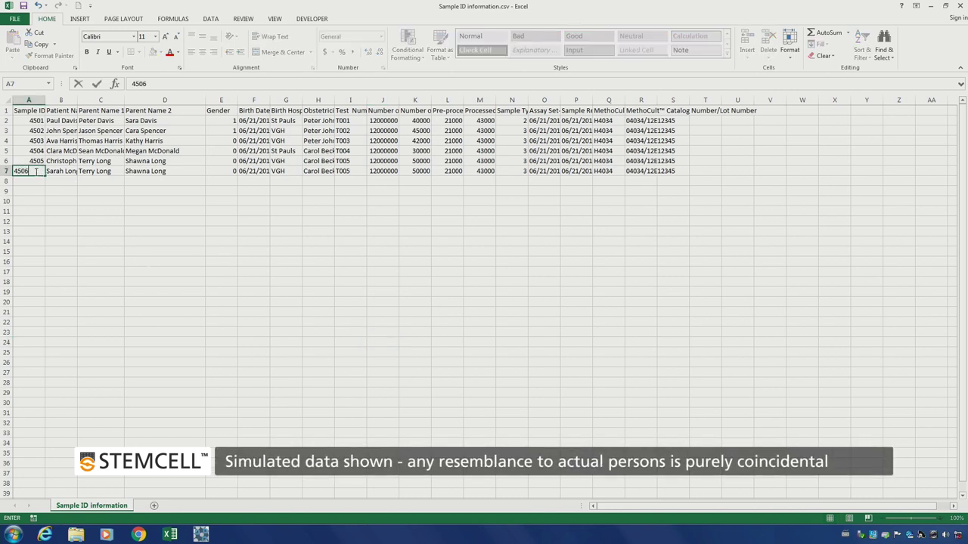
key("Return")
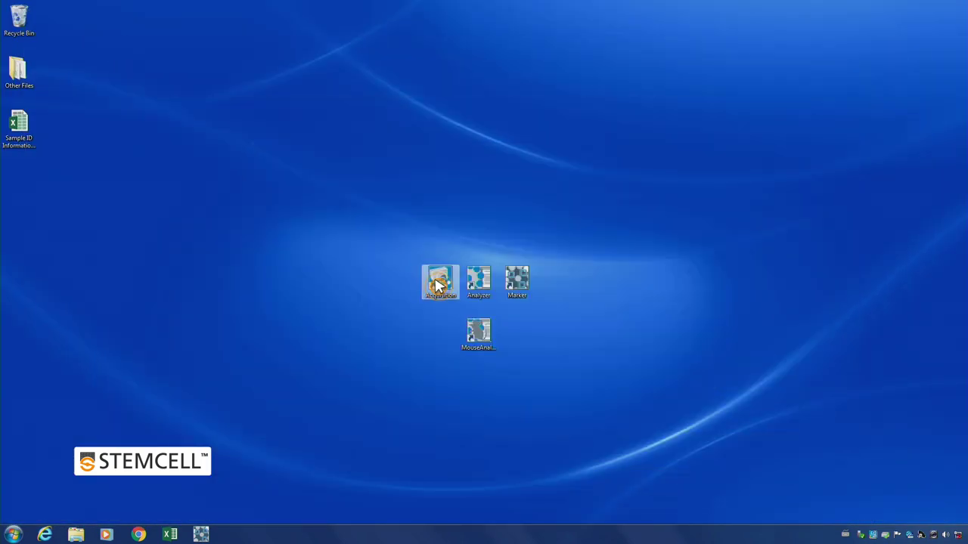
- Switch to STEMvision Acquisition, identify the operator with User ID STEMCELL and load the plate
double_click(438, 283)
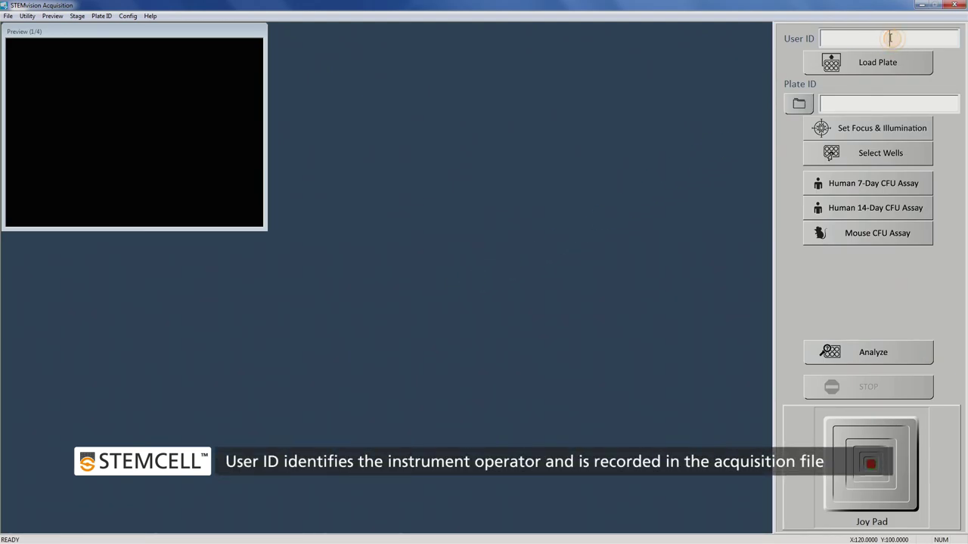
type("STEMCELL")
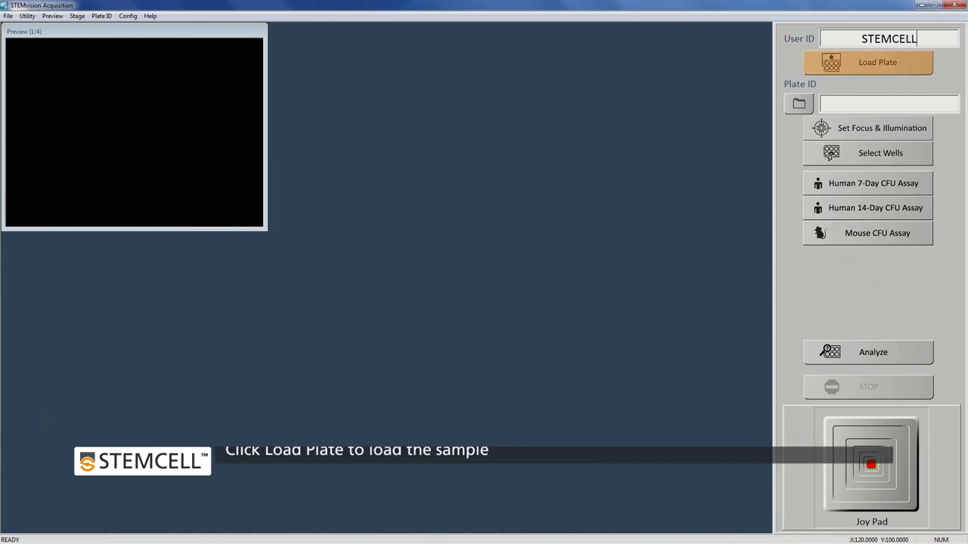
left_click(882, 64)
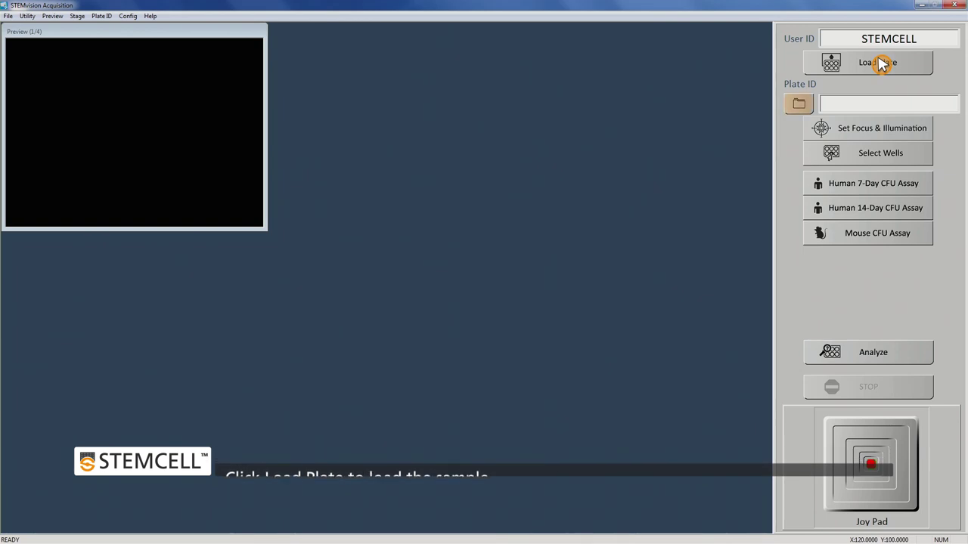
- Set the STEMVision CFU Protocol folder in Documents as the destination for the images
left_click(802, 104)
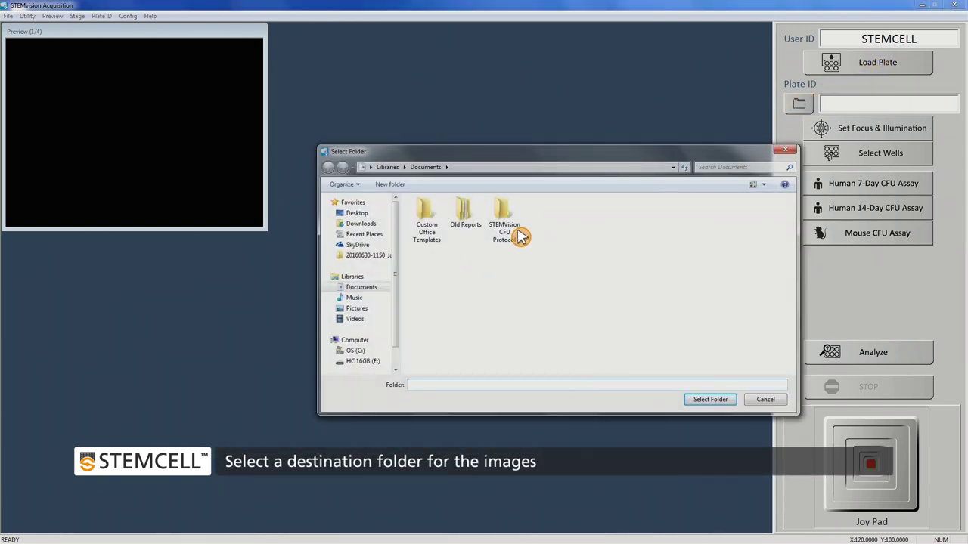
double_click(518, 236)
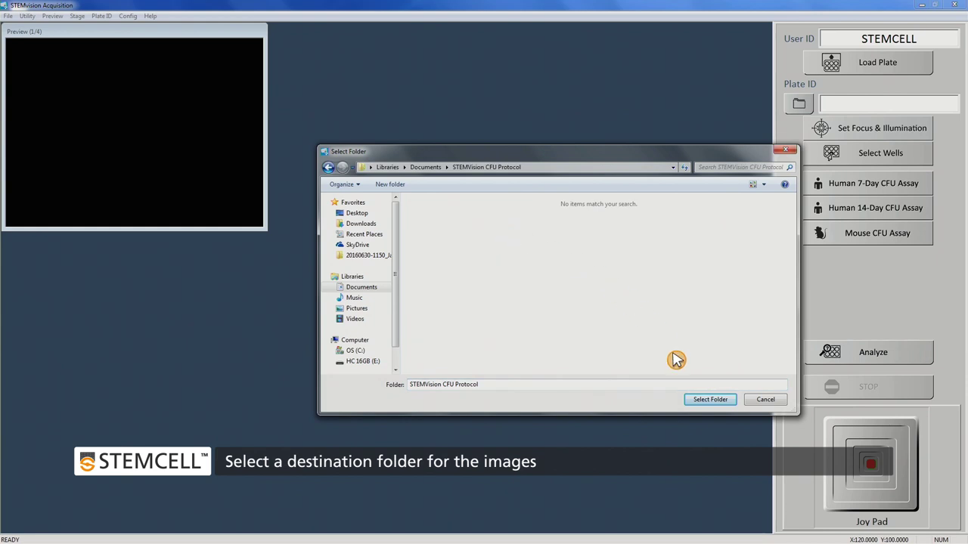
left_click(702, 401)
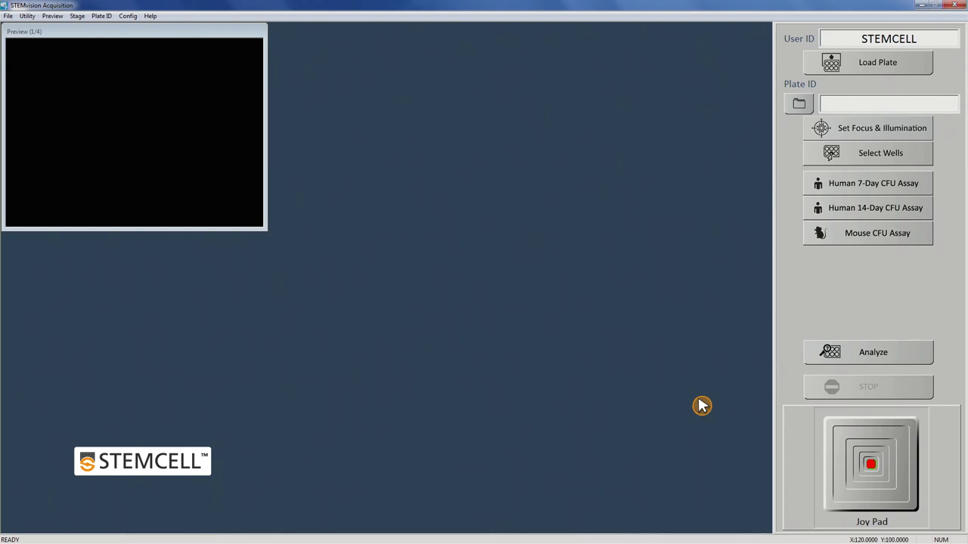
- Import the sample ID information from the Sample ID information.csv file, replacing any existing entries
left_click(106, 17)
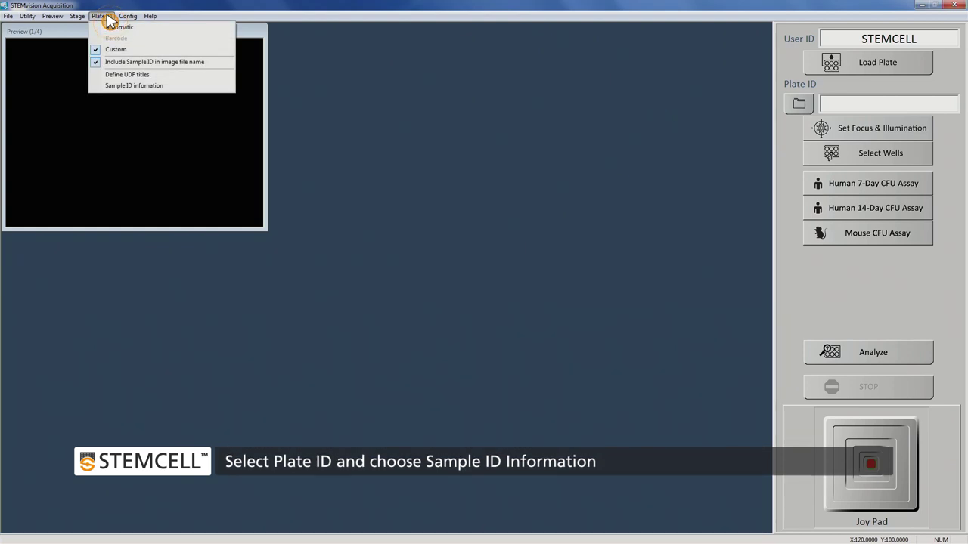
left_click(119, 86)
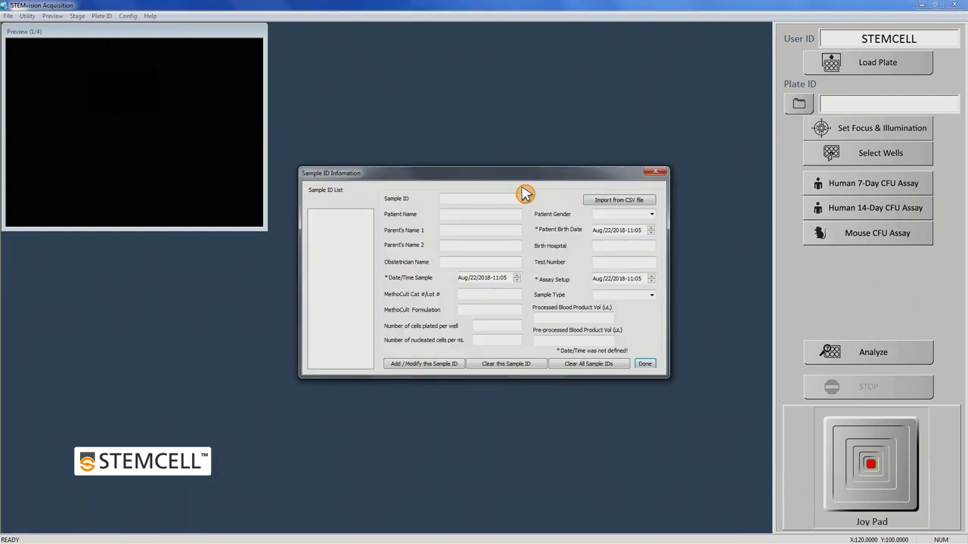
left_click(598, 201)
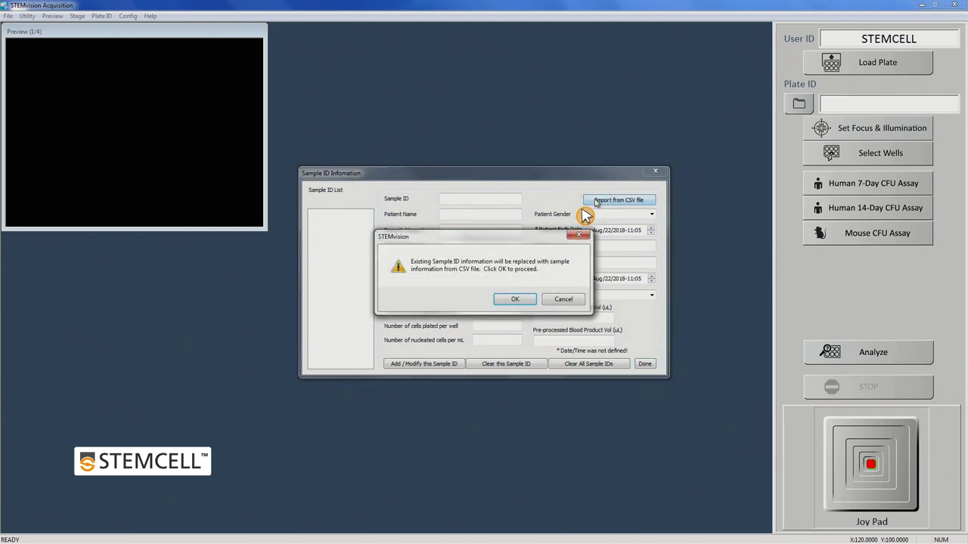
left_click(517, 300)
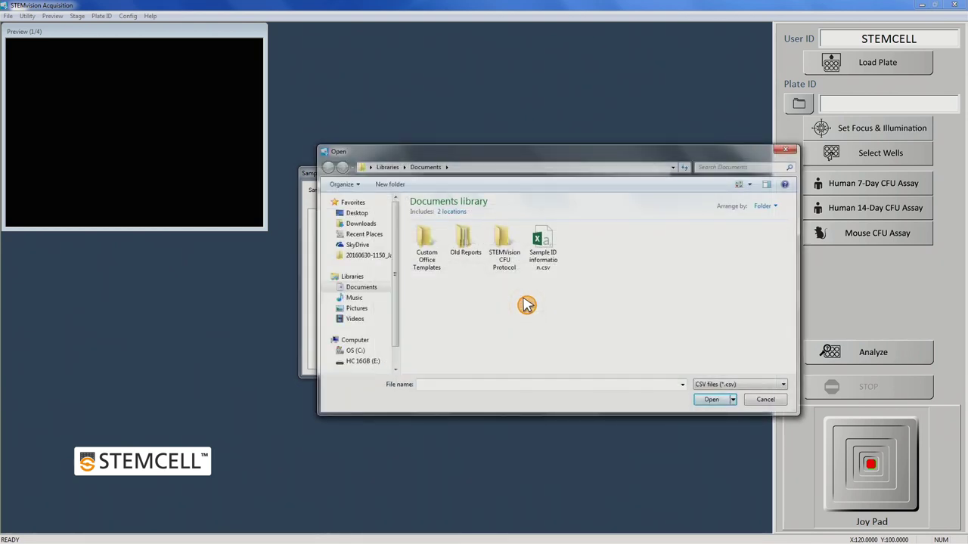
double_click(541, 243)
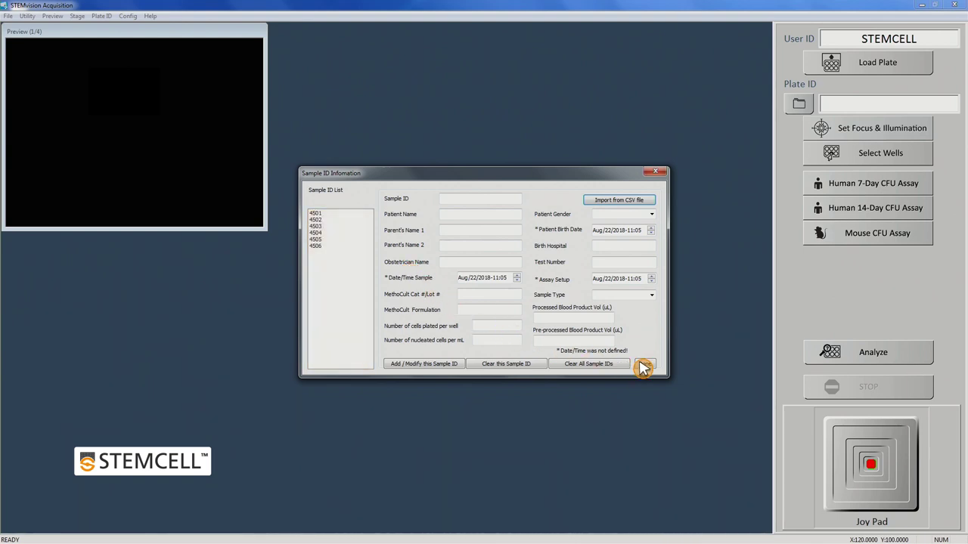
left_click(645, 365)
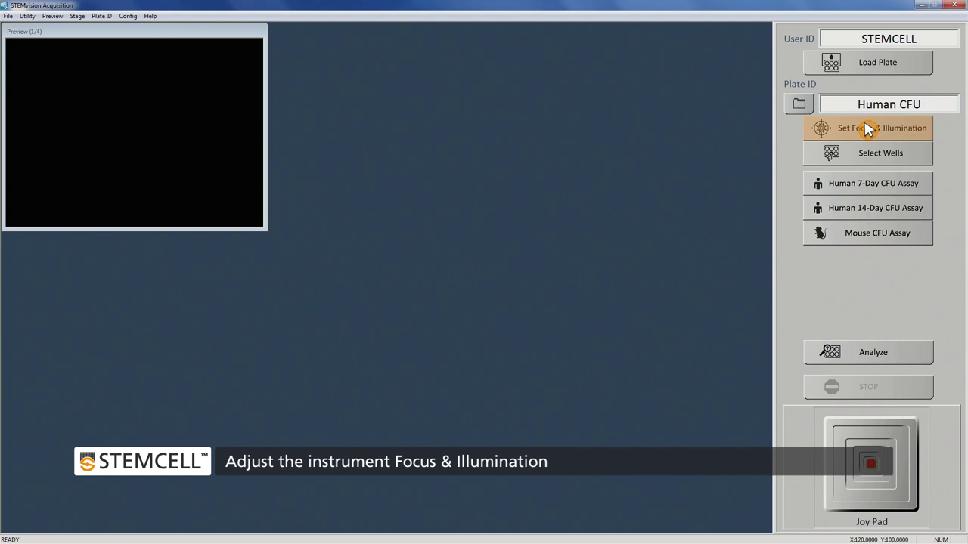
- Adjust focus and illumination, setting the exposure time to 14.20 ms over an area with few colonies and checking the focus on a nearby colony
left_click(867, 130)
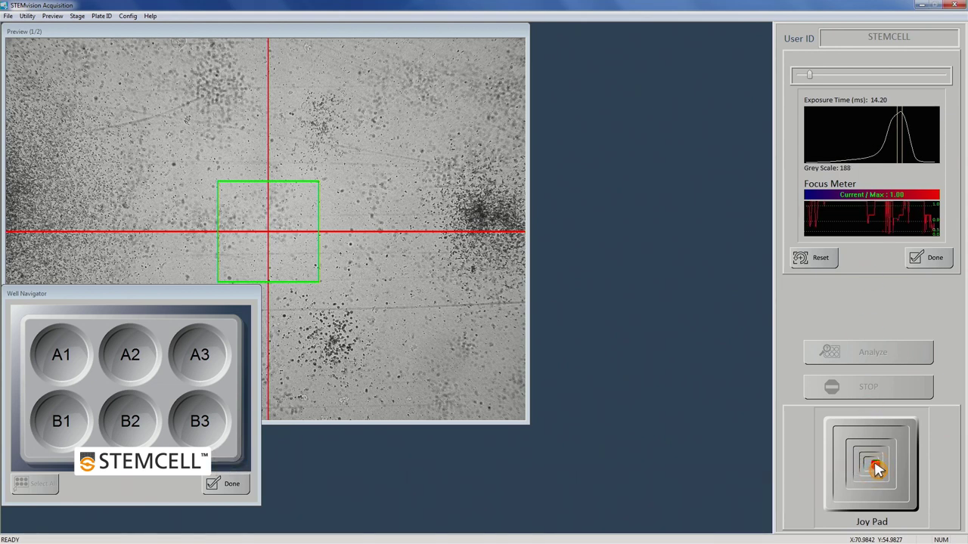
left_click_drag(875, 468, 880, 468)
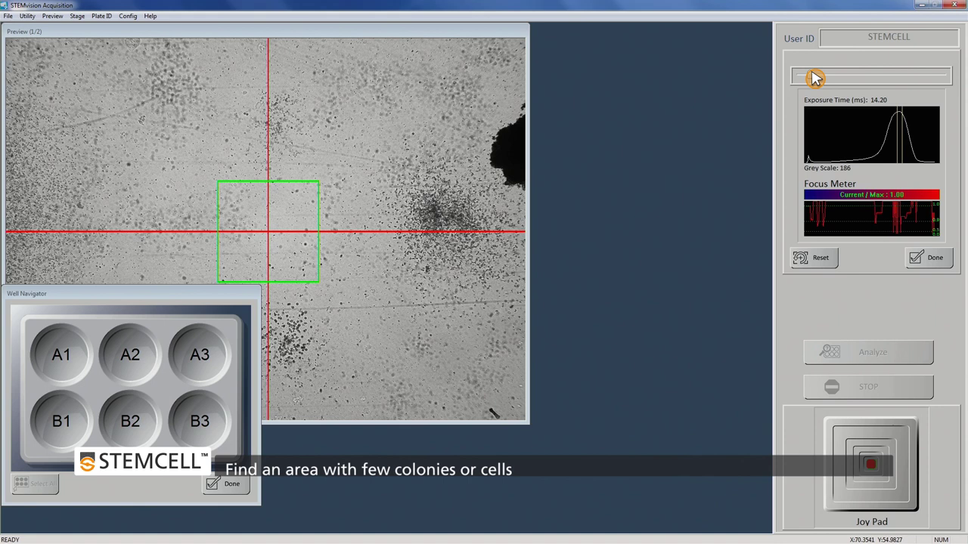
left_click_drag(814, 77, 812, 76)
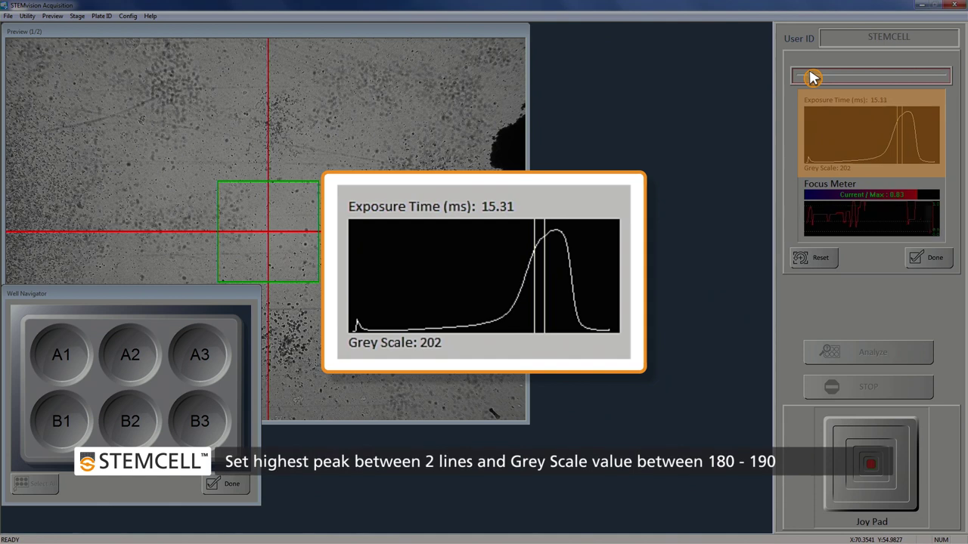
left_click_drag(813, 77, 812, 77)
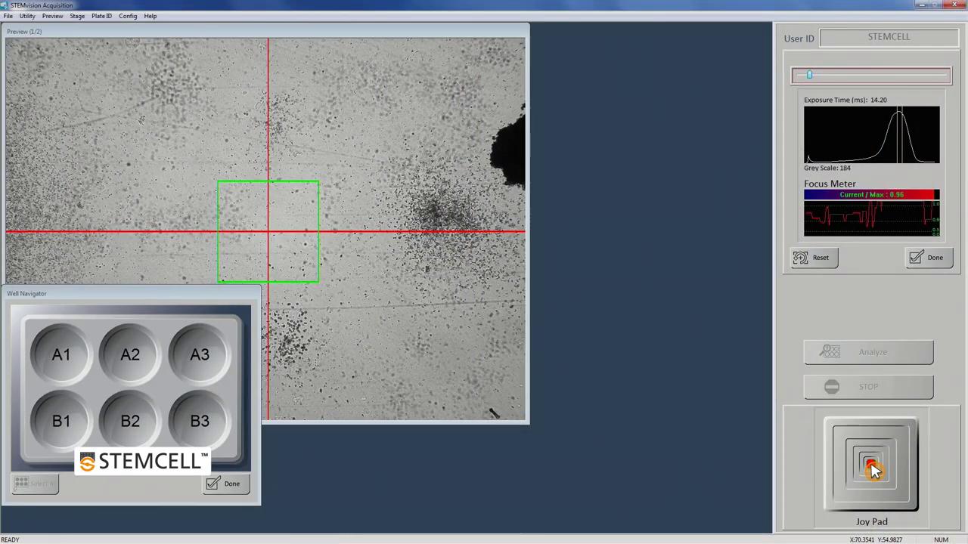
left_click_drag(871, 469, 879, 469)
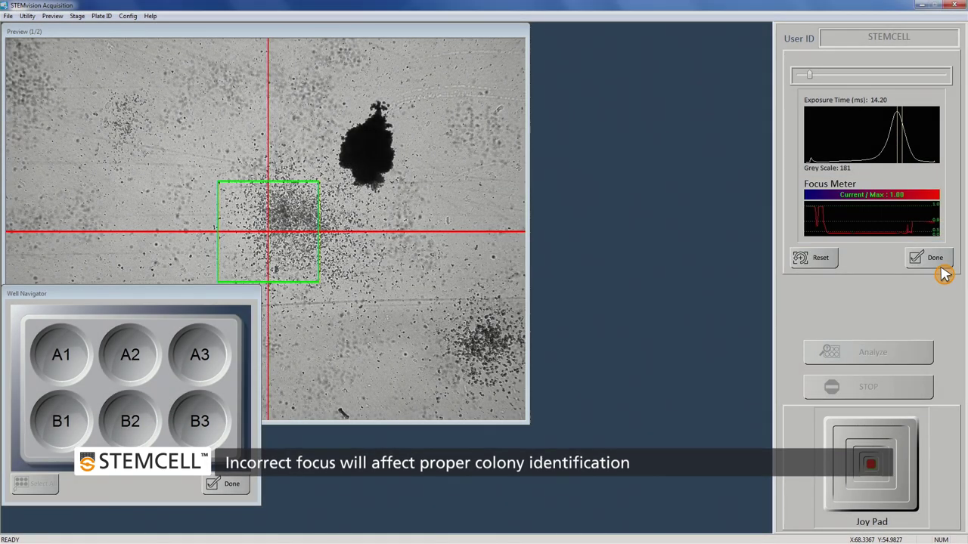
left_click(944, 262)
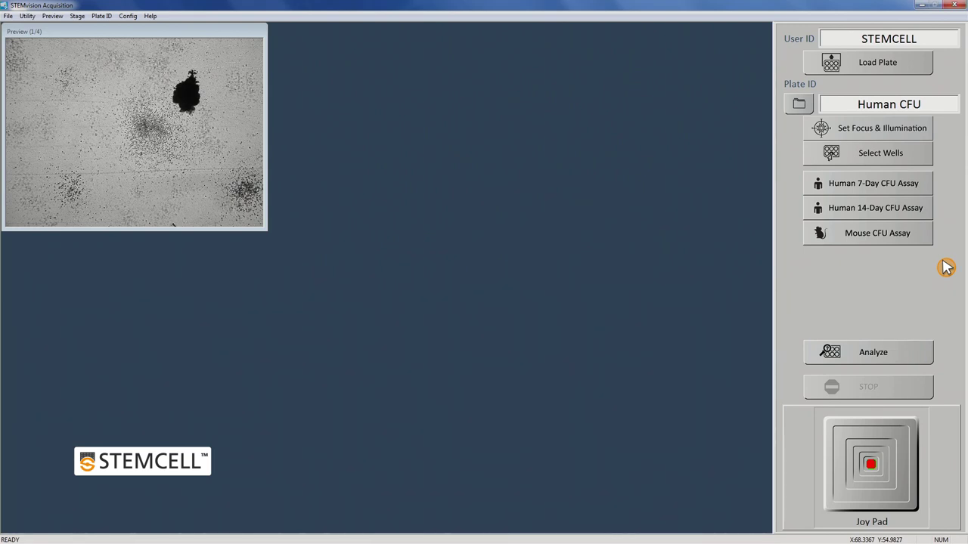
- Open the well selection and assign Sample ID 4501 to well A1
left_click(910, 162)
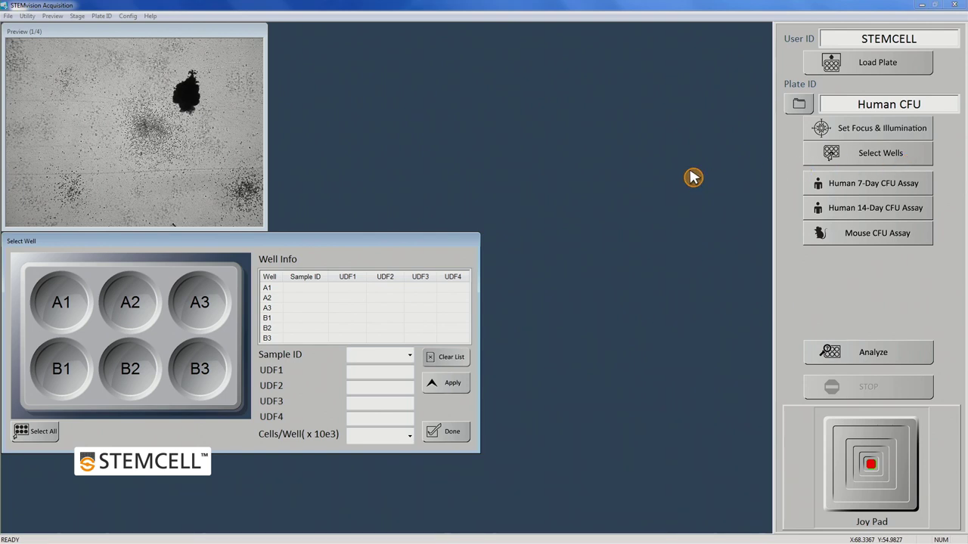
left_click(66, 304)
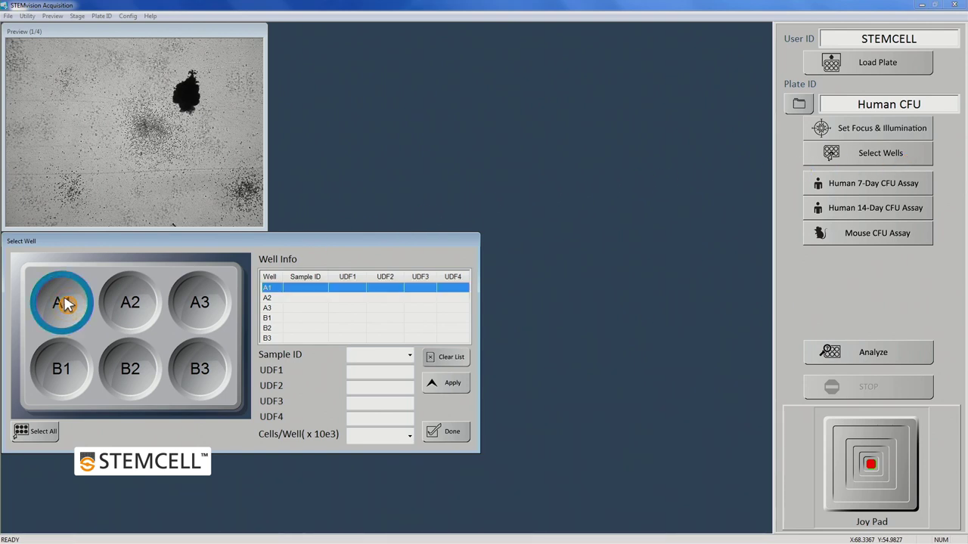
left_click(409, 359)
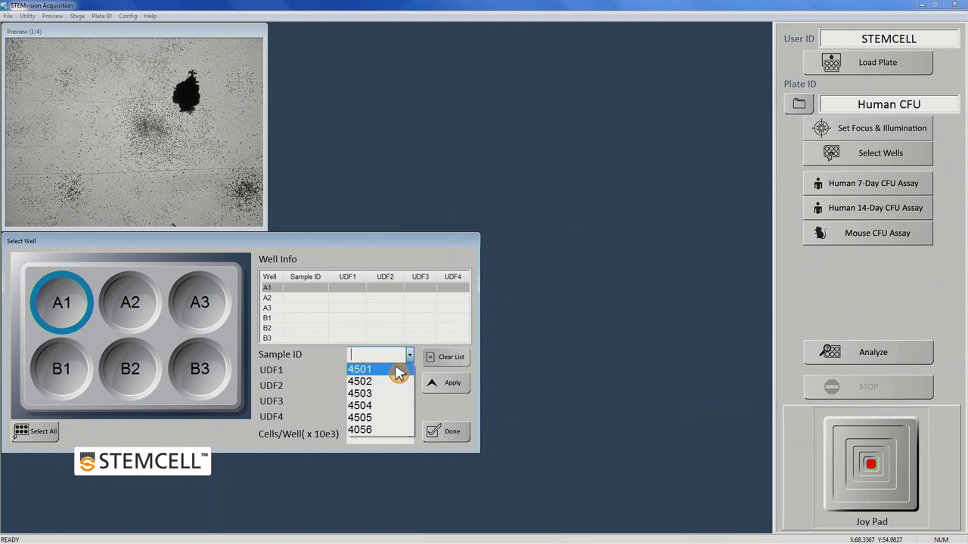
left_click(398, 373)
left_click(442, 384)
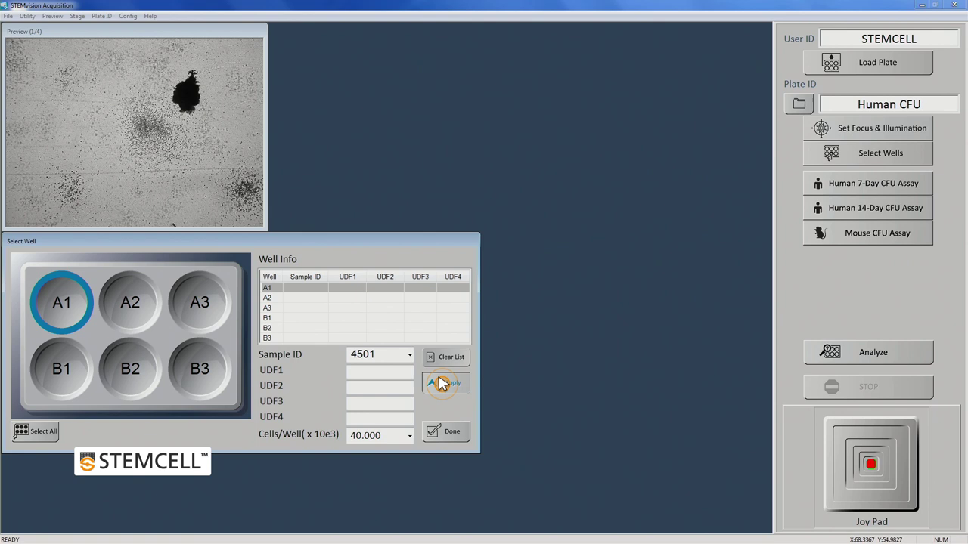
- Choose Sample ID 4502 for well A2
left_click(136, 304)
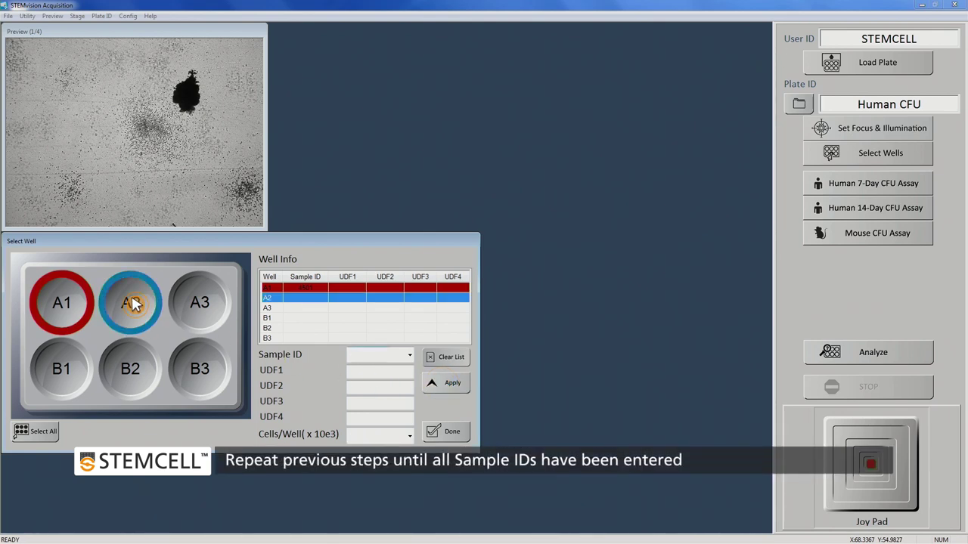
left_click(409, 356)
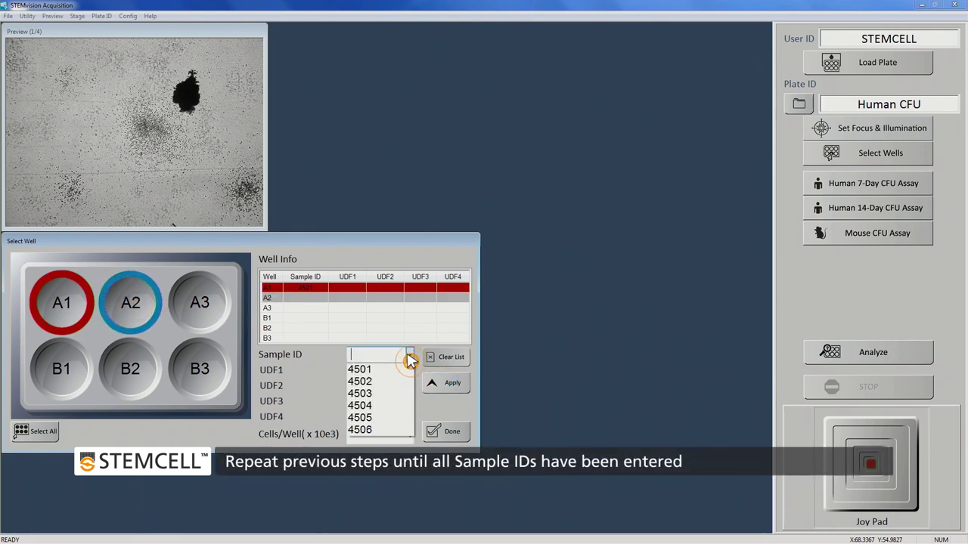
left_click(361, 382)
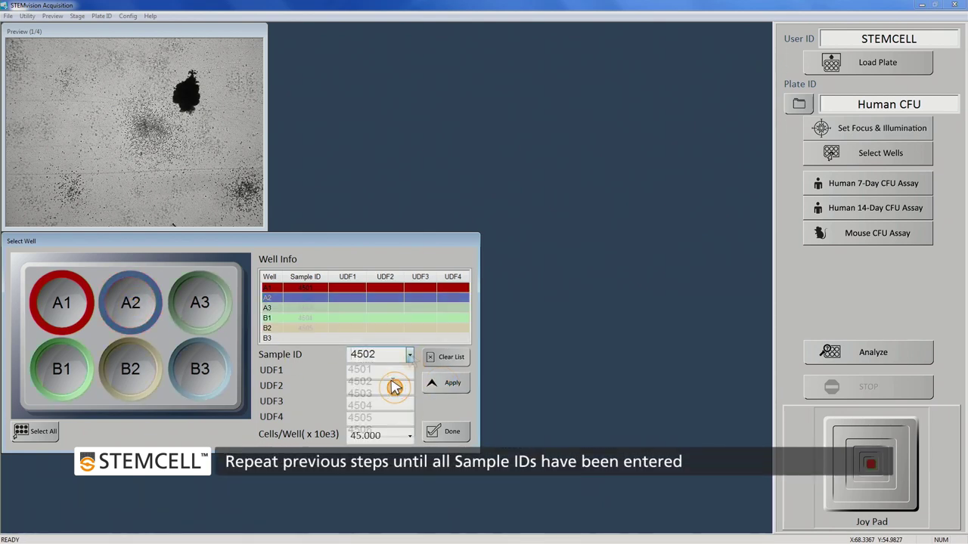
- Assign Sample ID 4506 to well B3 and finish the well selection
left_click(409, 355)
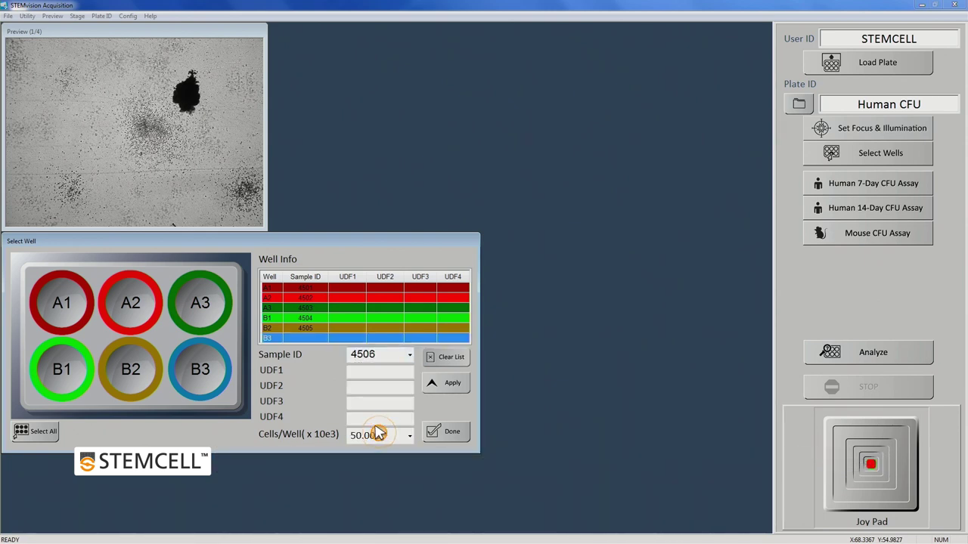
left_click(458, 387)
left_click(454, 430)
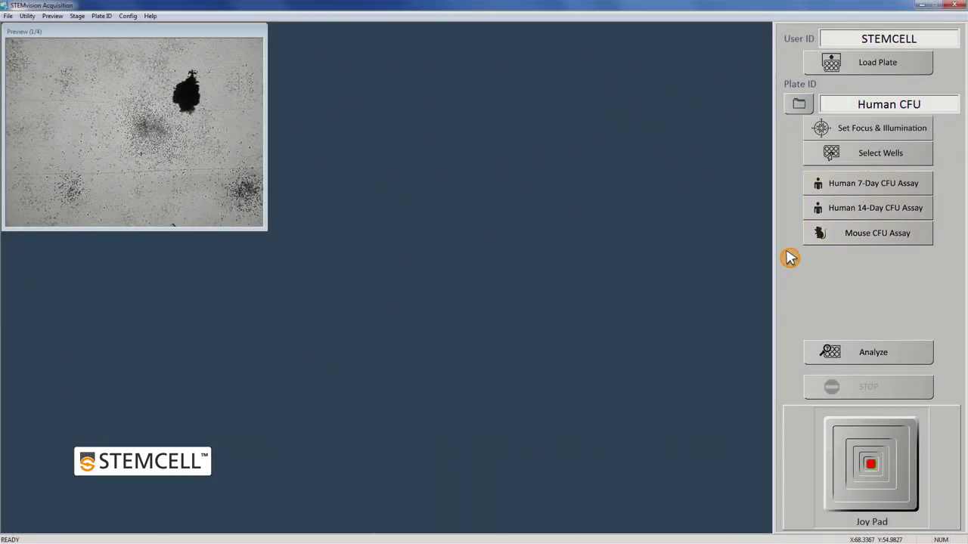
- Start the Human 14-Day CFU Assay image acquisition for the plate
left_click(836, 213)
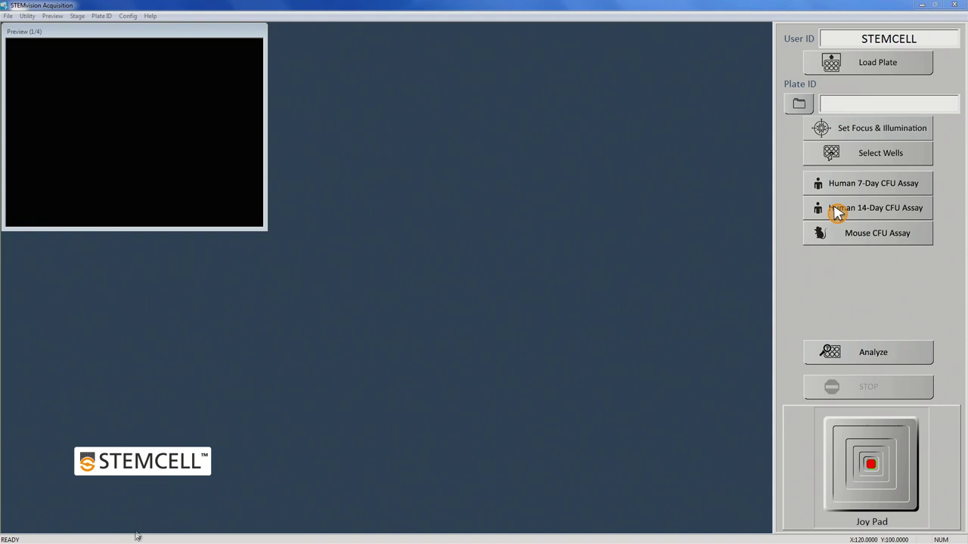
- Switch to STEMvision Analyzer and load the Human CFU image folder from STEMVision CFU Protocol as input
left_click(922, 6)
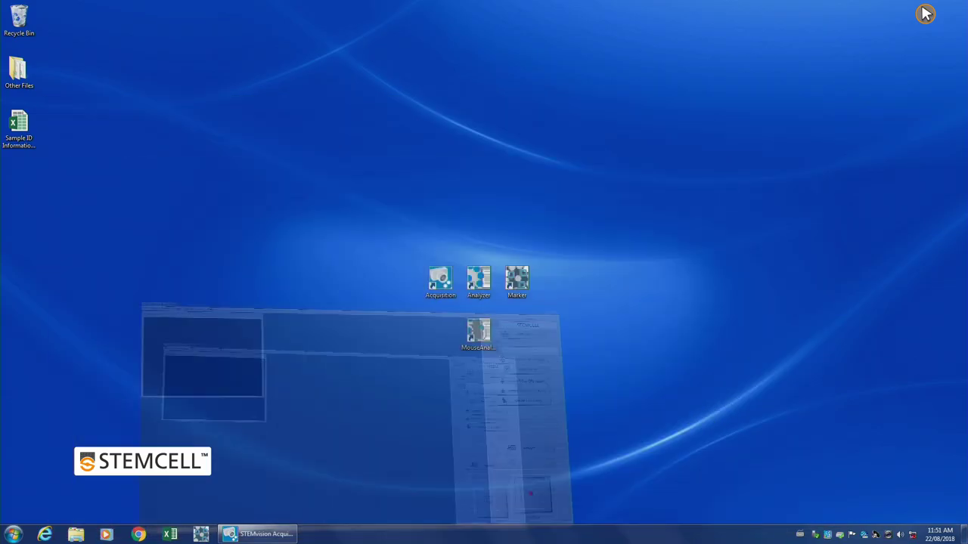
double_click(479, 279)
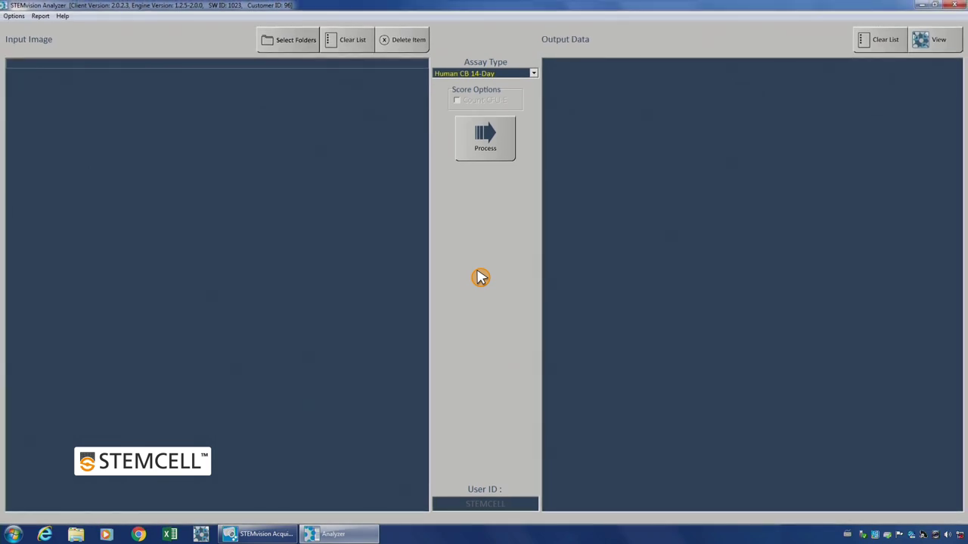
left_click(282, 47)
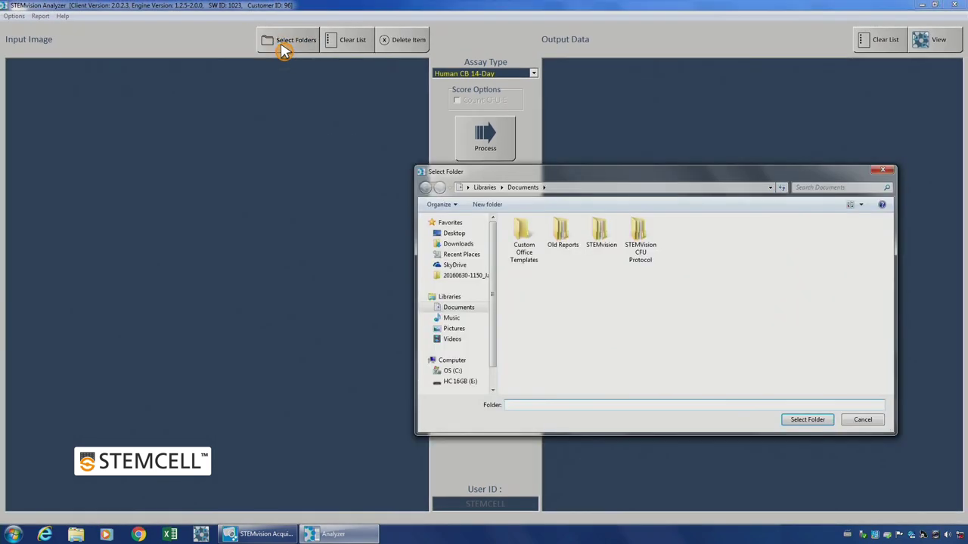
double_click(635, 238)
left_click(527, 241)
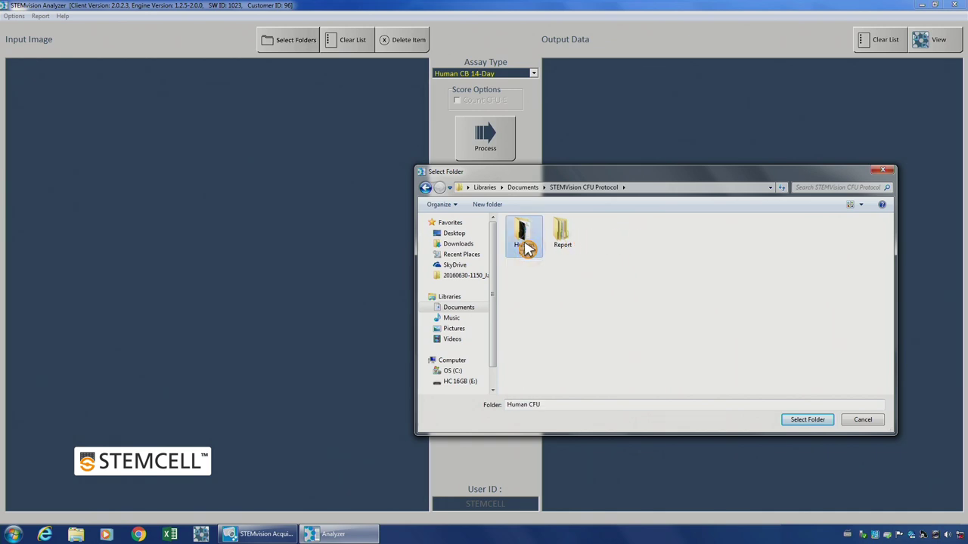
left_click(807, 420)
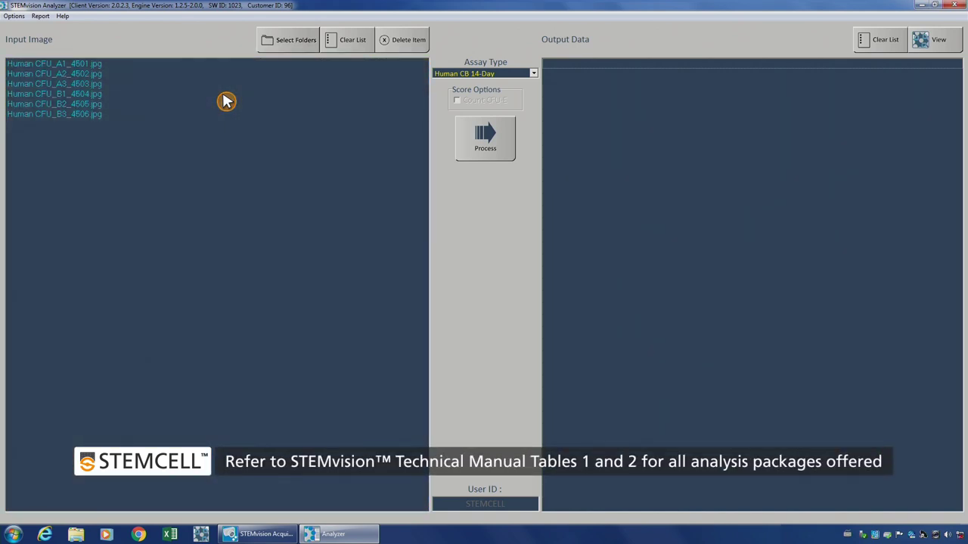
- Process the six loaded Human CFU images with the Human CB 14-Day assay type
left_click(533, 74)
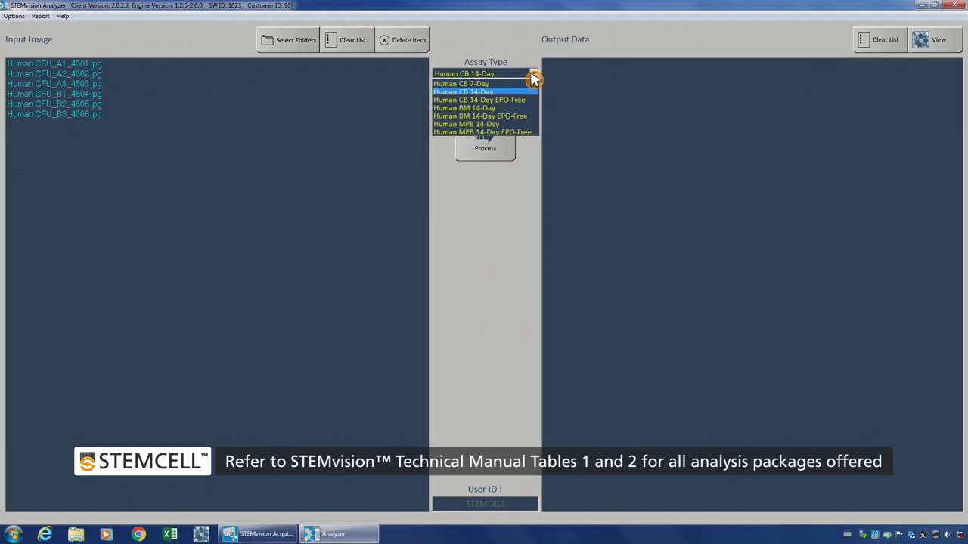
key("Escape")
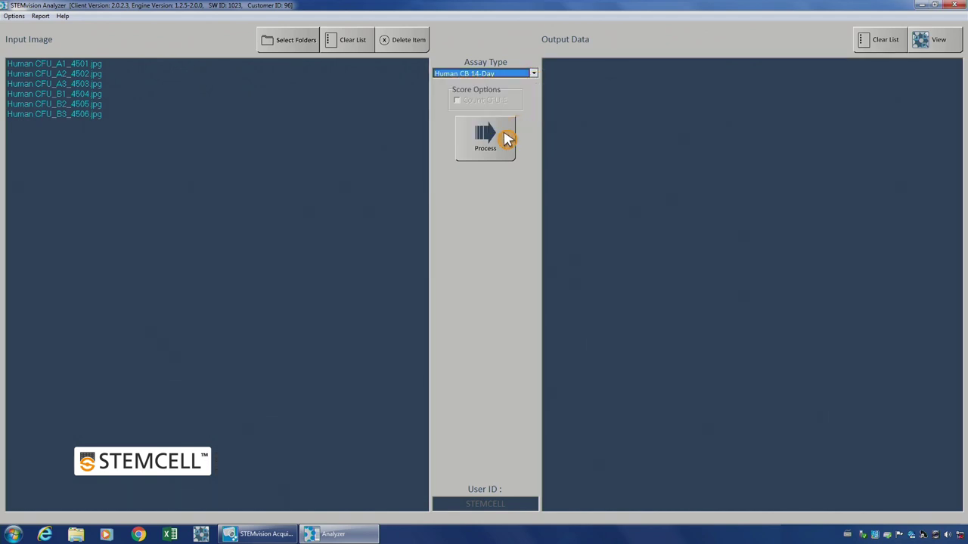
left_click(499, 145)
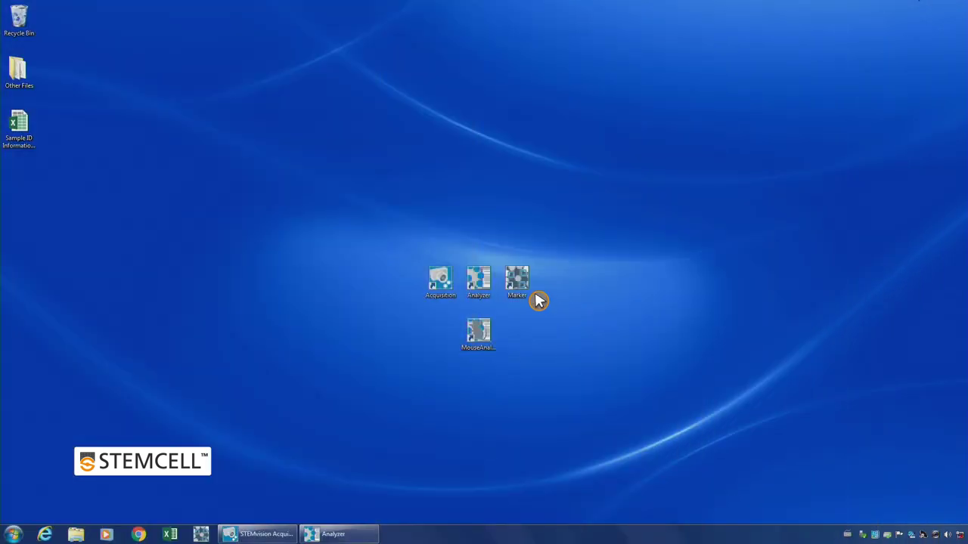
- Launch STEMvision Colony Marker and open the well B1 image Human CFU_B1_4504.jpg from the Human CFU folder
double_click(521, 285)
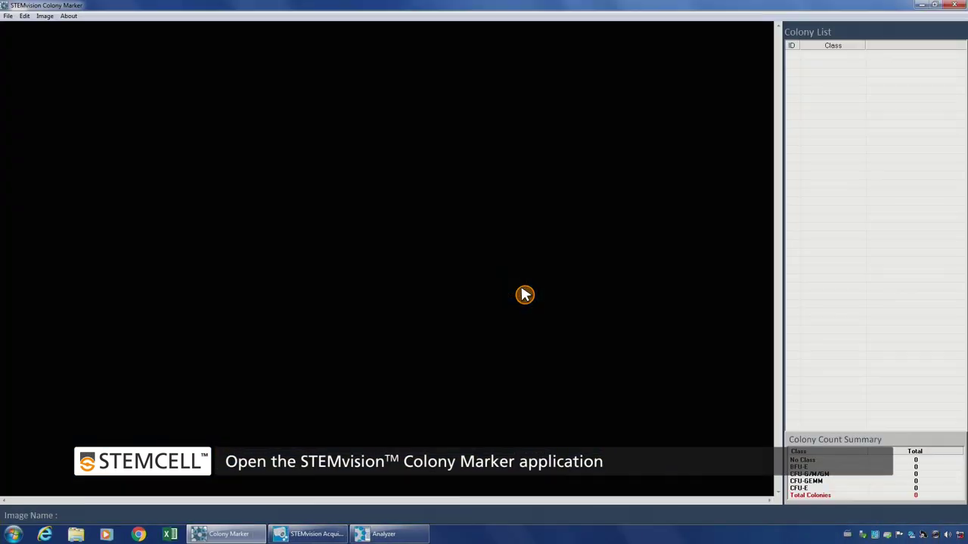
left_click(9, 17)
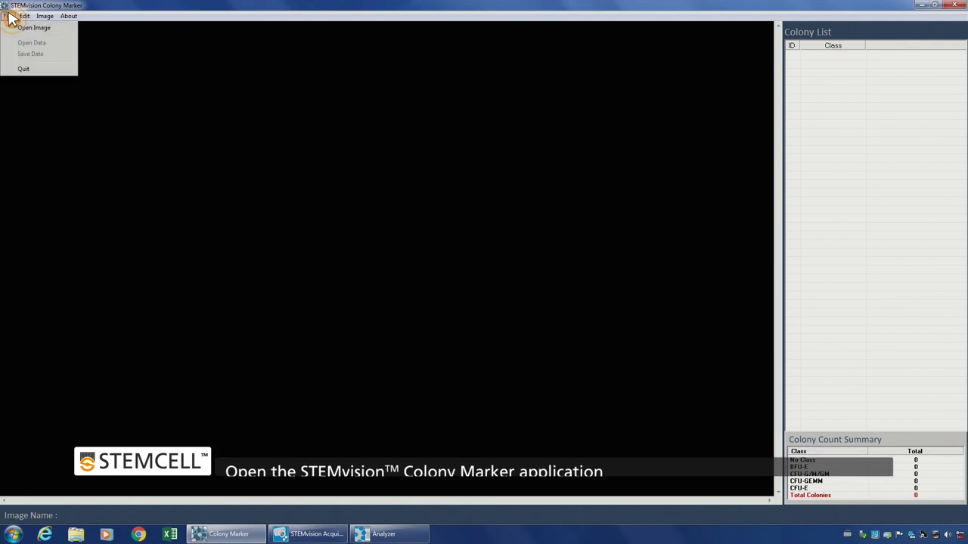
left_click(23, 27)
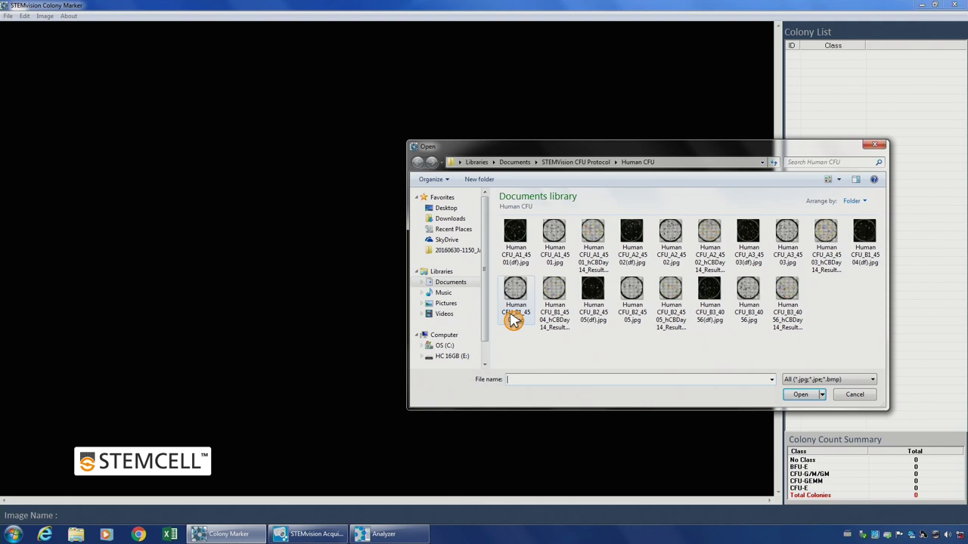
double_click(514, 320)
scroll(466, 272, "down", 5)
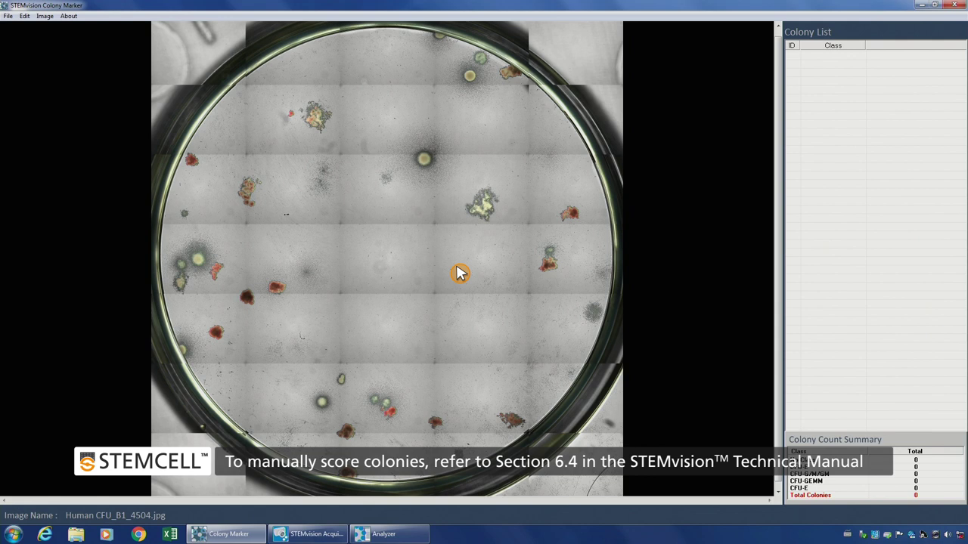
- Load the hCBDay14 results data file of well B1, sample 4504, onto the opened image
left_click(11, 16)
left_click(20, 43)
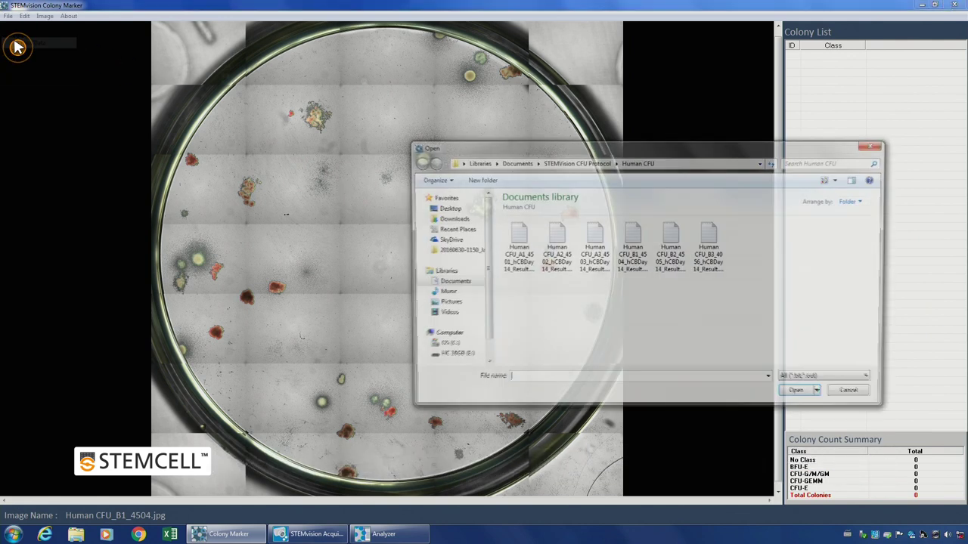
double_click(634, 261)
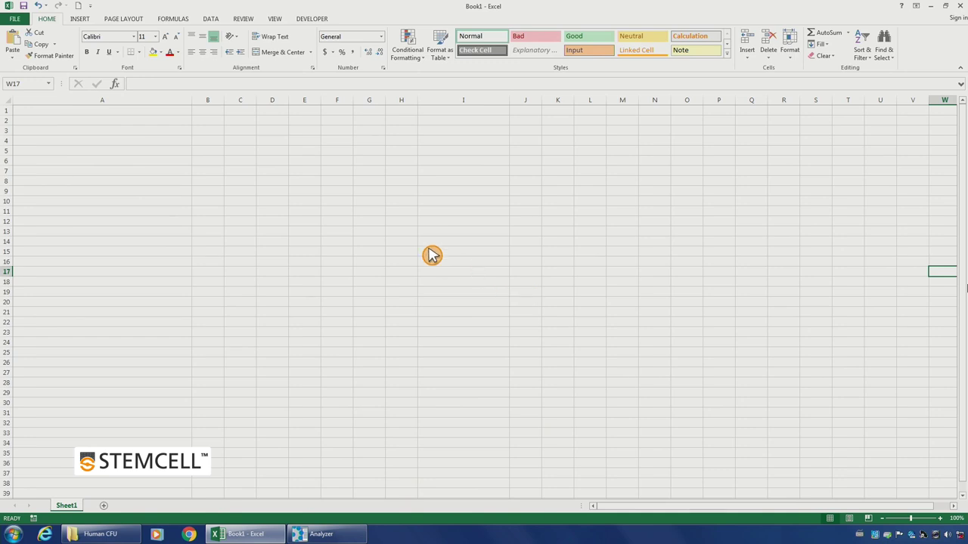
- Switch to Excel and import the STEMvision results folder Human CFU from STEMVision CFU Protocol, starting at cell A1
right_click(103, 113)
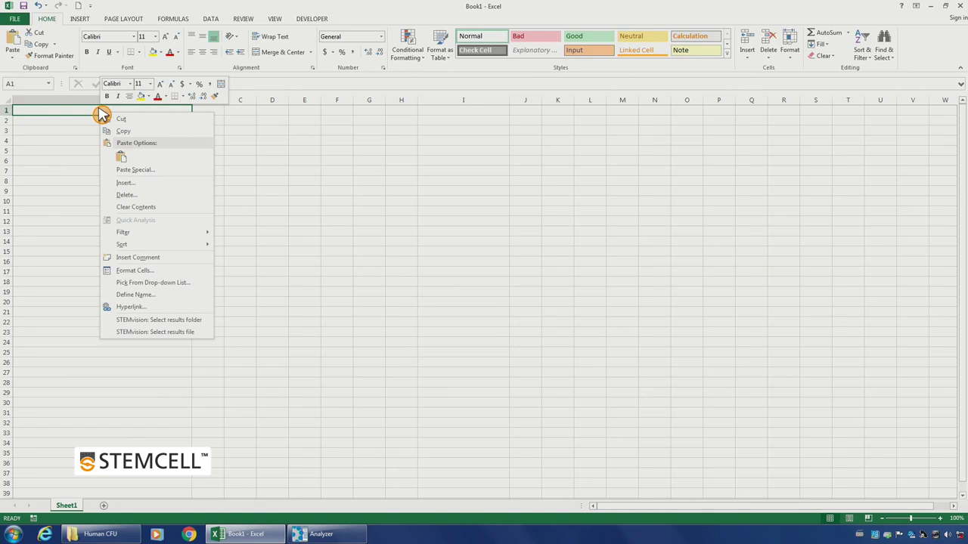
left_click(183, 320)
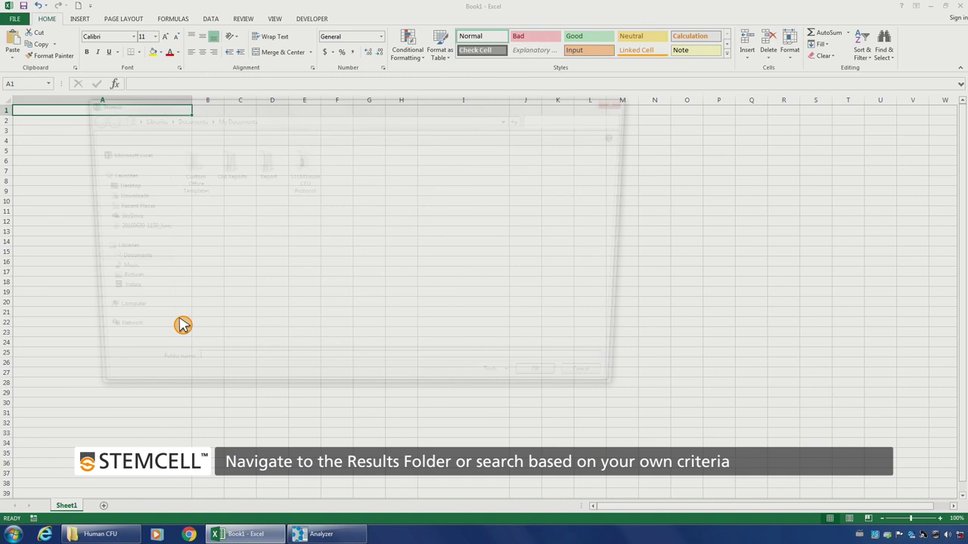
double_click(303, 179)
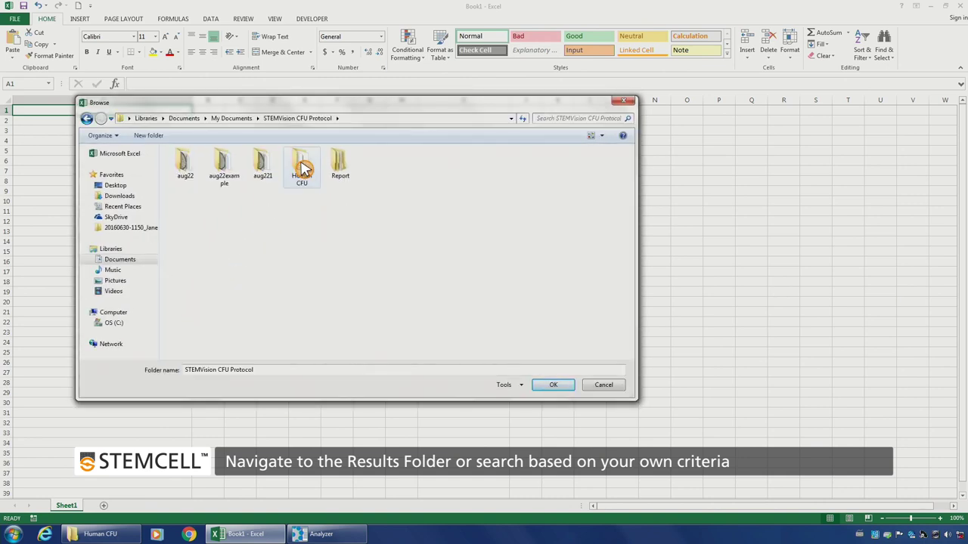
left_click(303, 168)
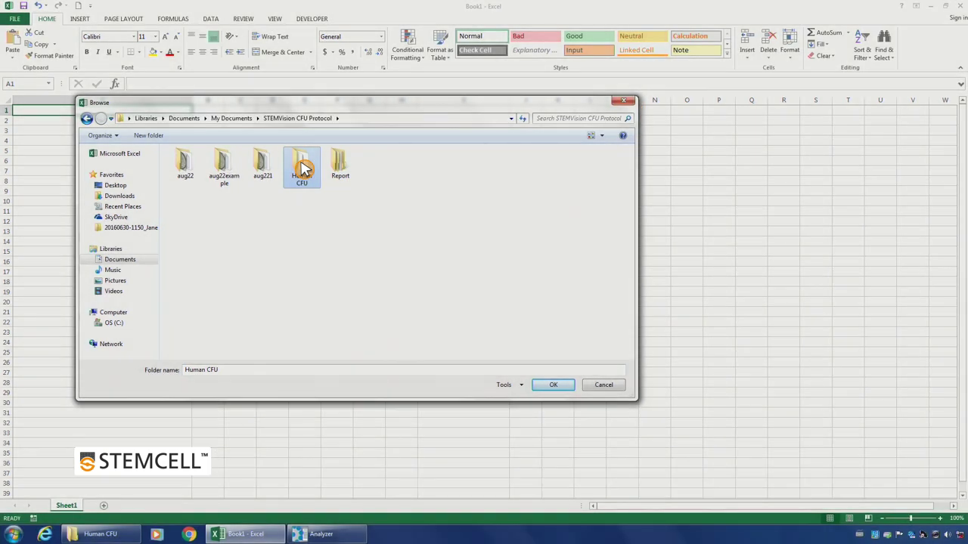
left_click(548, 387)
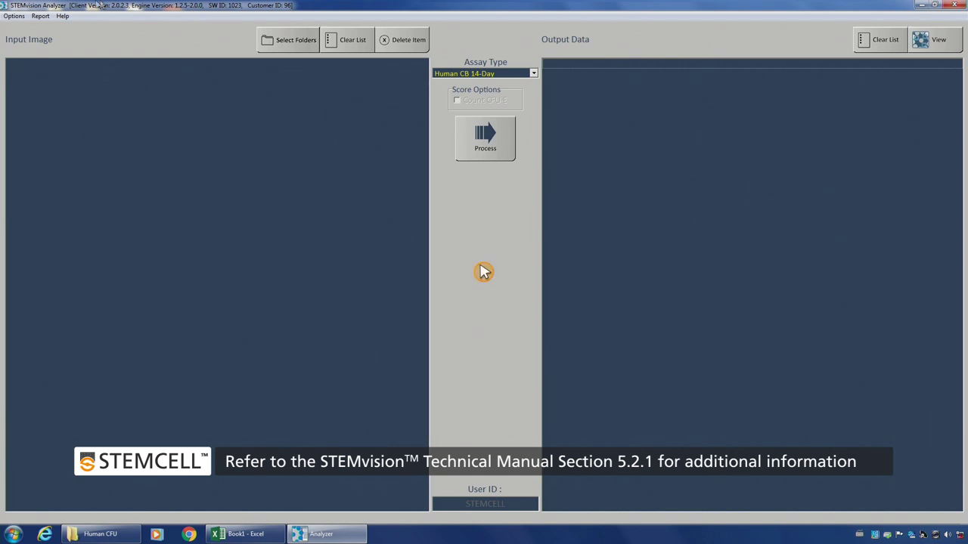
- Switch to STEMvision Analyzer and search the Report Publisher for Sample ID 4504 with assay type hCB 14-Day
left_click(40, 16)
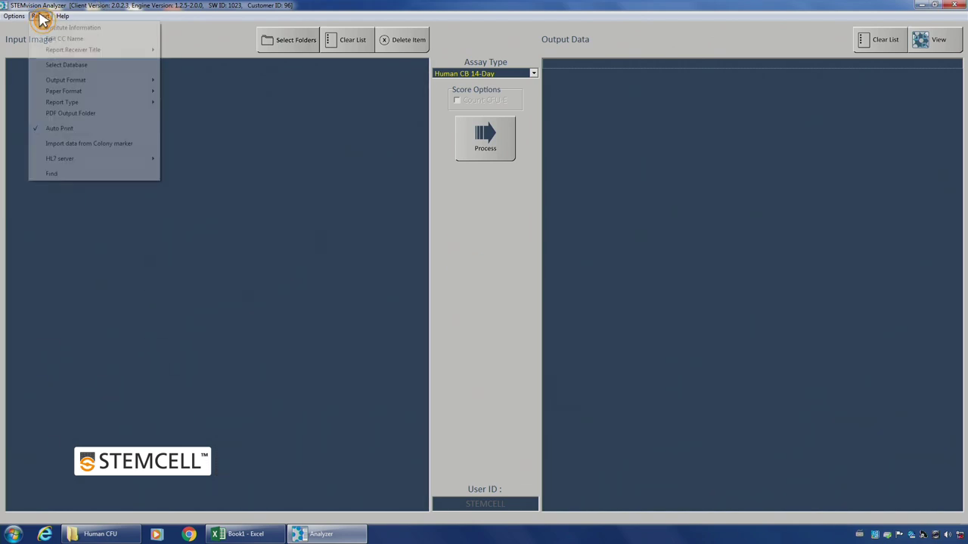
left_click(137, 177)
left_click(473, 331)
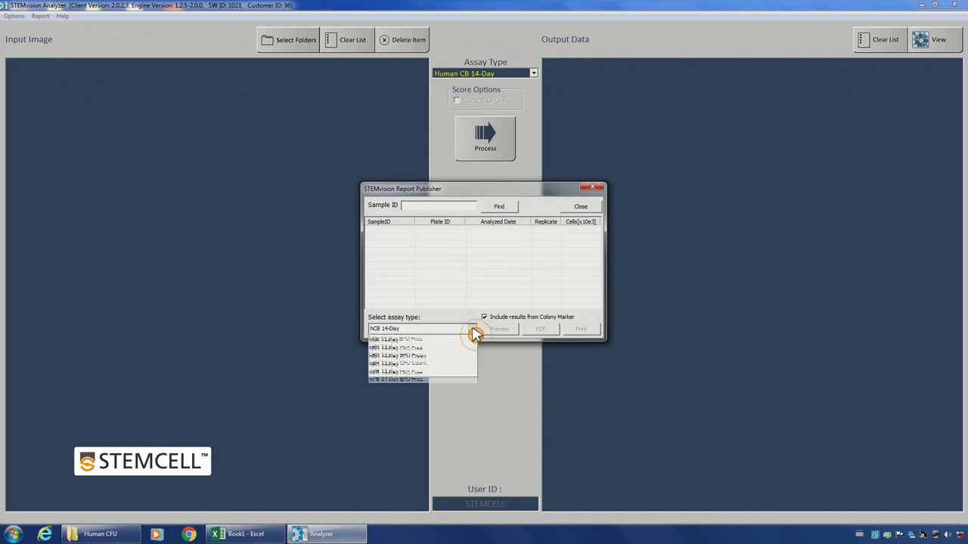
left_click(472, 350)
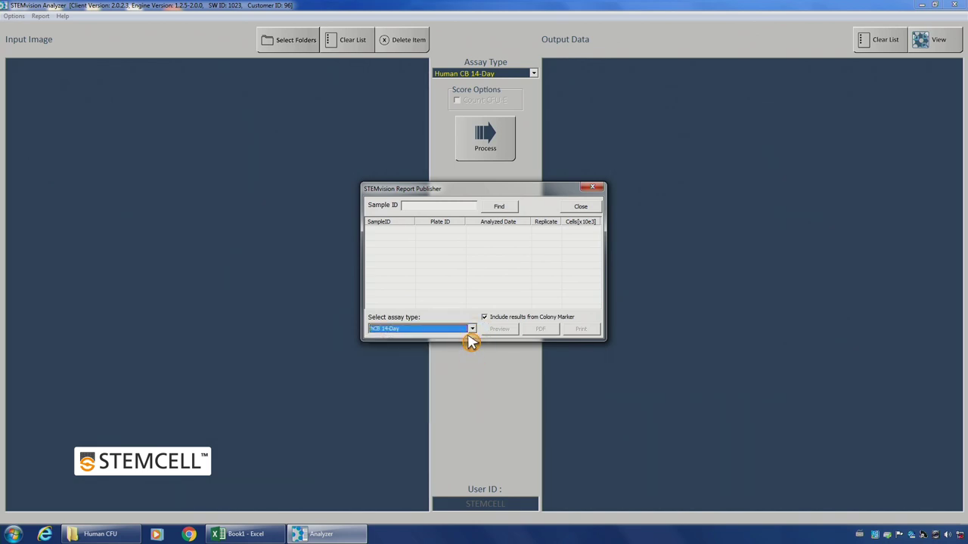
left_click(451, 206)
type("4504")
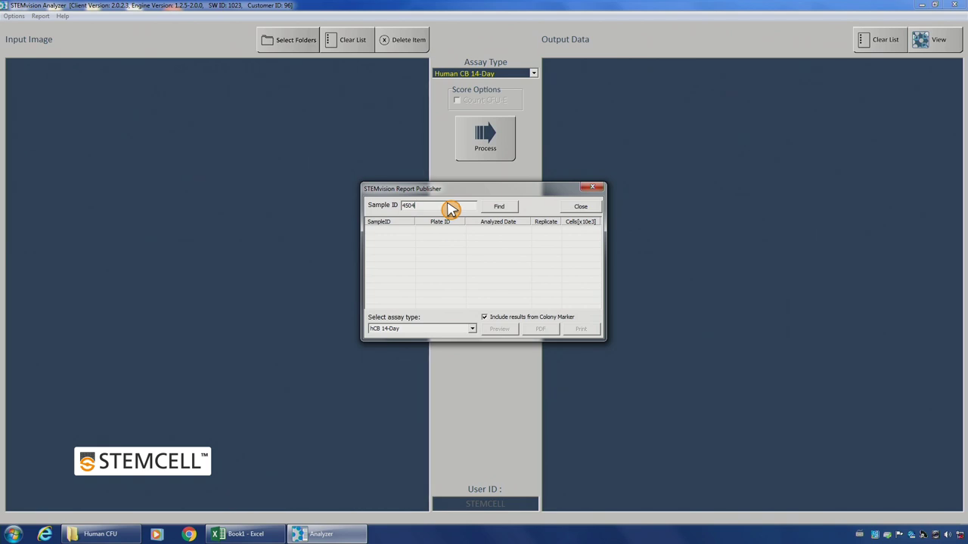
left_click(505, 208)
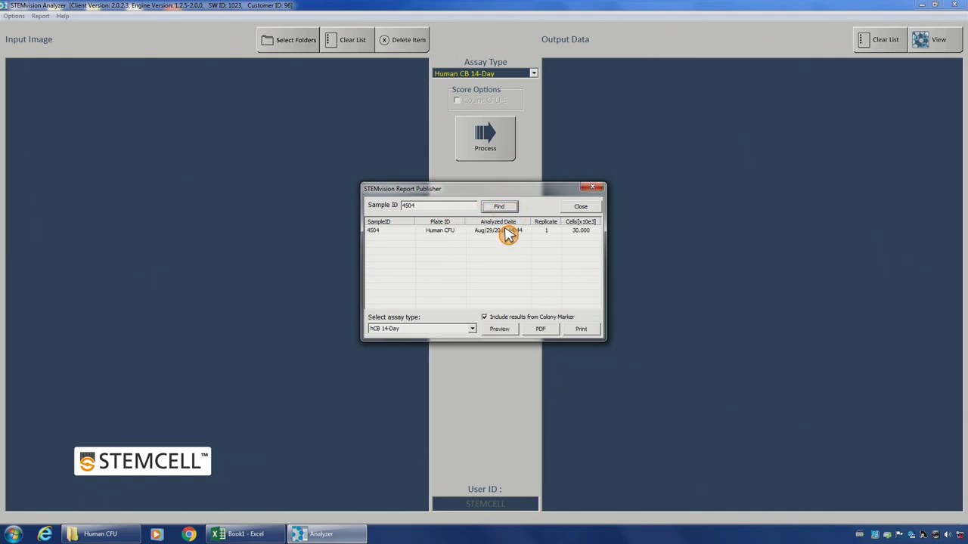
- Preview the CFU assay report for sample 4504, including Colony Marker results, and close the Report Publisher
left_click(505, 231)
left_click(510, 333)
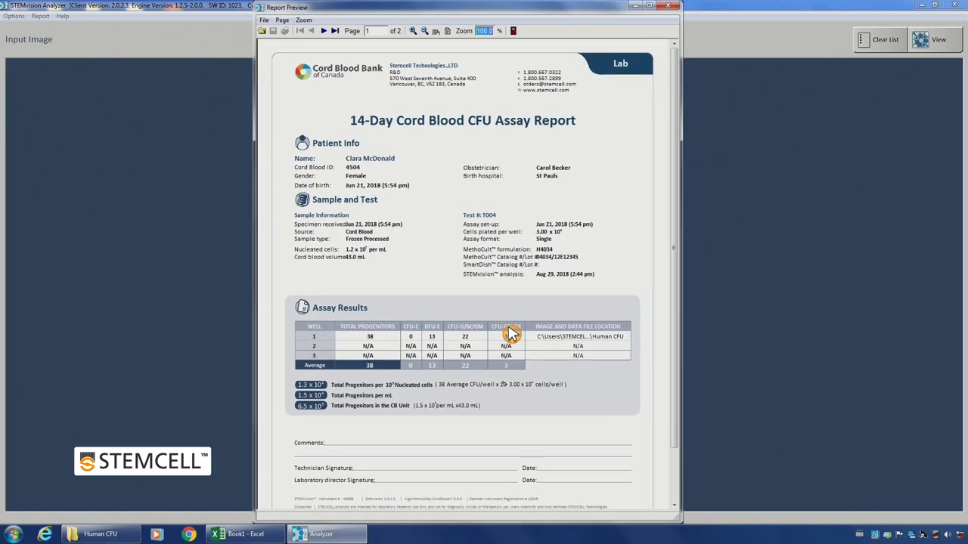
key("alt+F4")
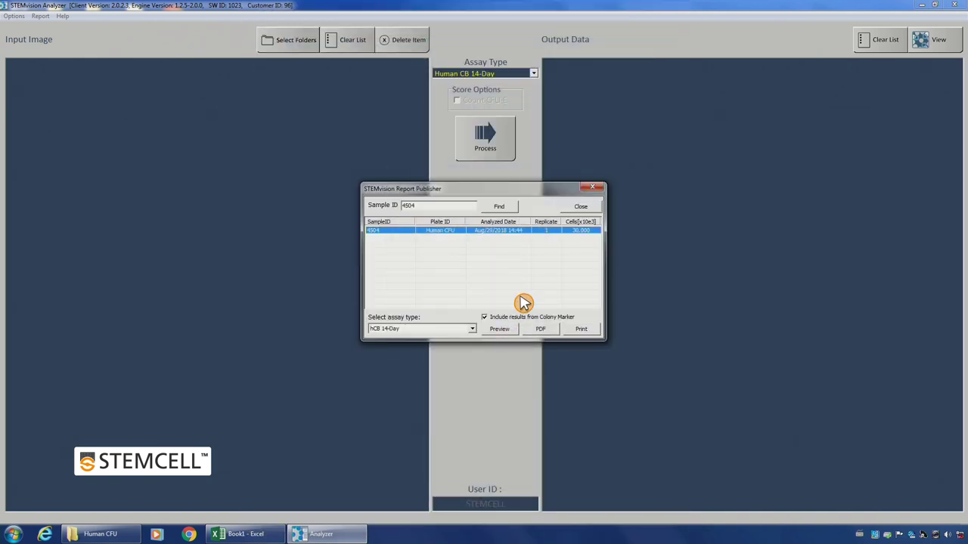
left_click(596, 209)
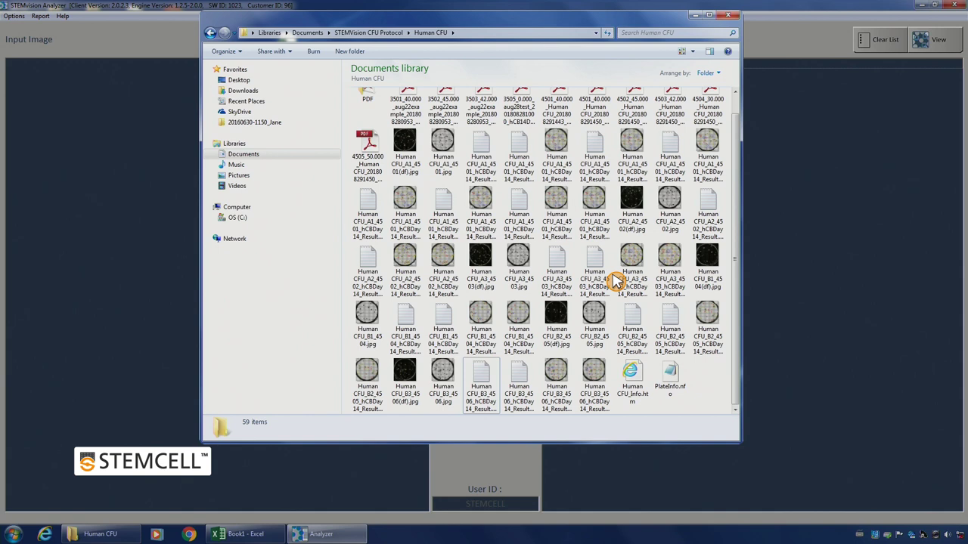
- Open the plate's image information page, Human CFU_Info.htm, from the Human CFU folder in Windows Explorer
left_click(634, 378)
double_click(635, 376)
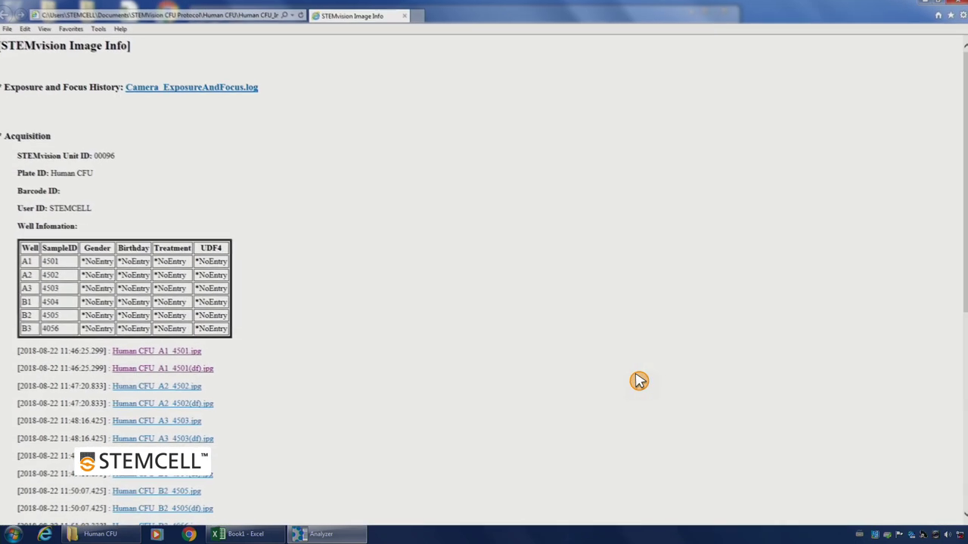